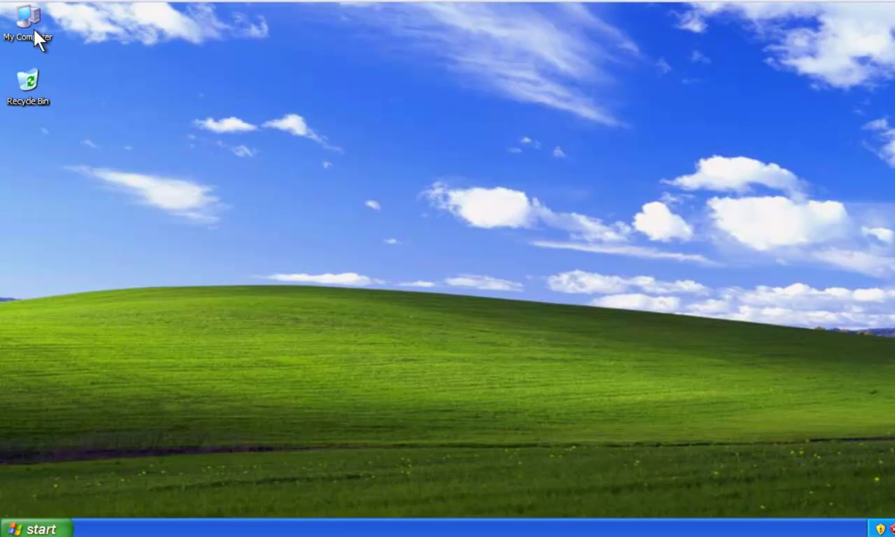
Step: Open My Computer to view Local Disk (C:), let us learn (E:) and CD Drive (D:)
{"action": "double_click", "coordinate": [34, 31]}
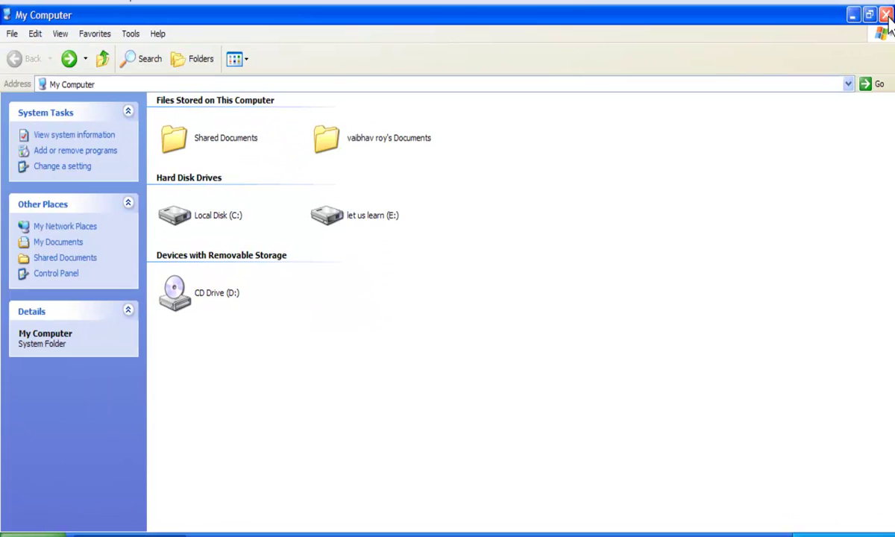
Step: Close My Computer and refresh the desktop
{"action": "left_click", "coordinate": [886, 15]}
{"action": "right_click", "coordinate": [286, 190]}
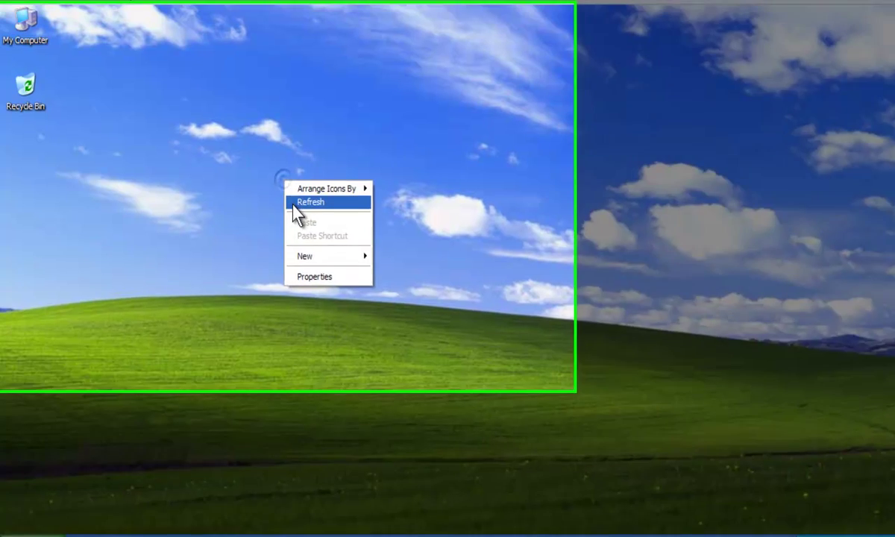
{"action": "left_click", "coordinate": [302, 200]}
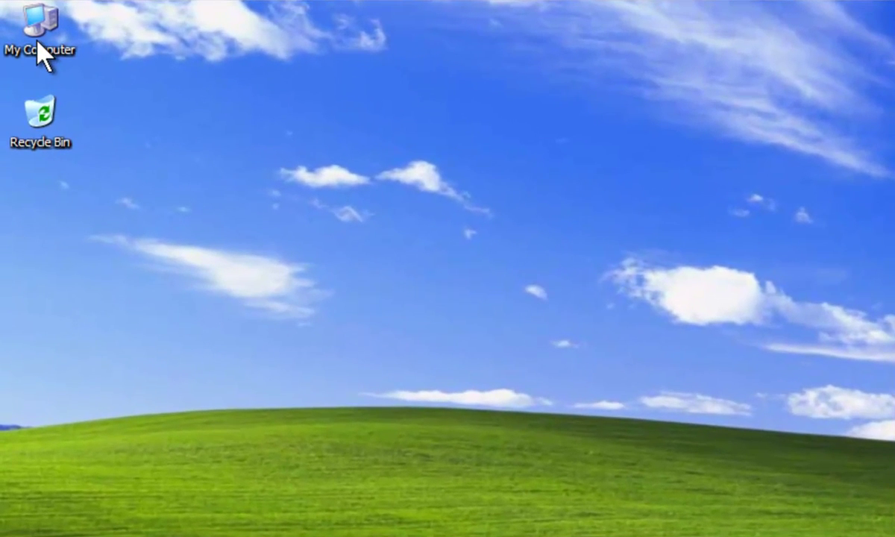
Step: Open Computer Management from My Computer, maximize it, and show Disk Management under Storage
{"action": "right_click", "coordinate": [38, 41]}
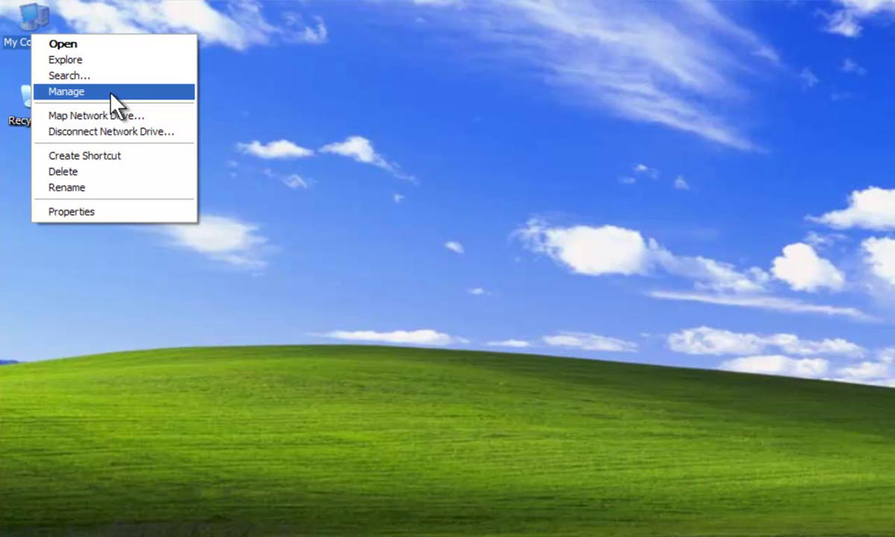
{"action": "left_click", "coordinate": [110, 94]}
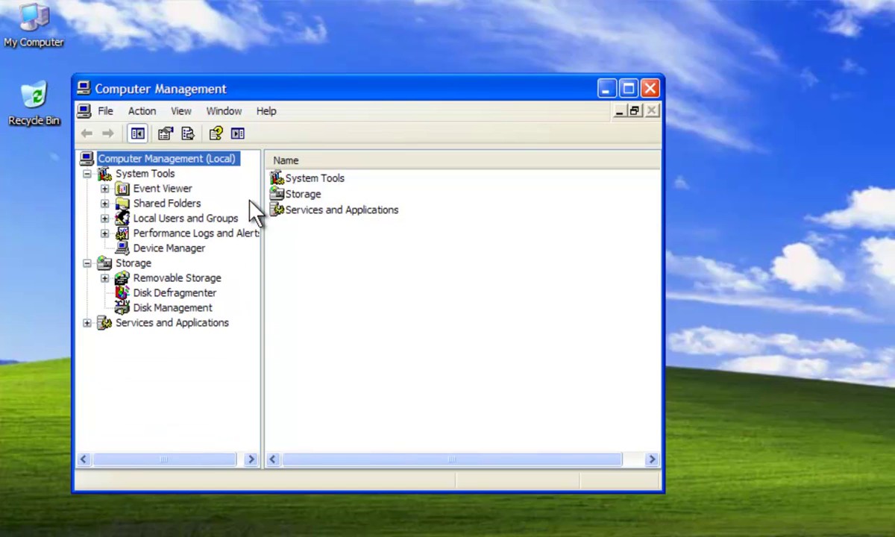
{"action": "double_click", "coordinate": [304, 90]}
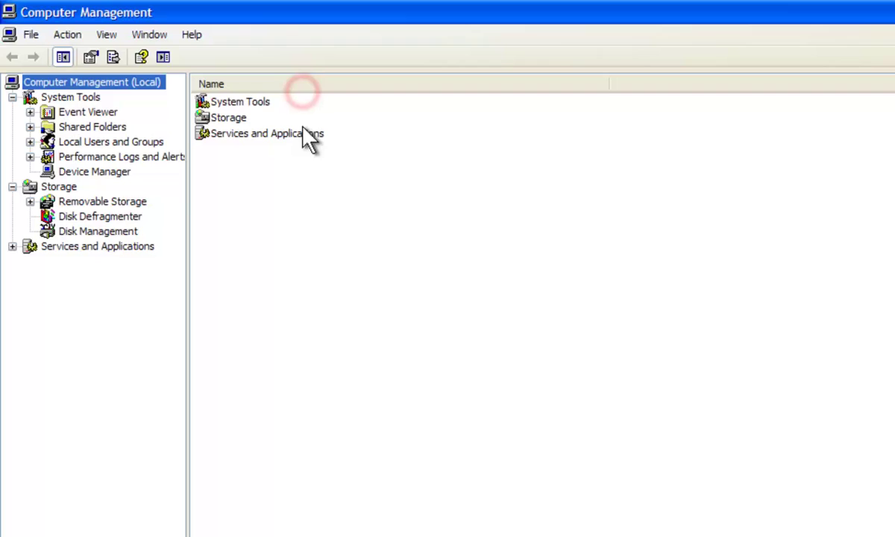
{"action": "left_click", "coordinate": [12, 186]}
{"action": "left_click", "coordinate": [12, 97]}
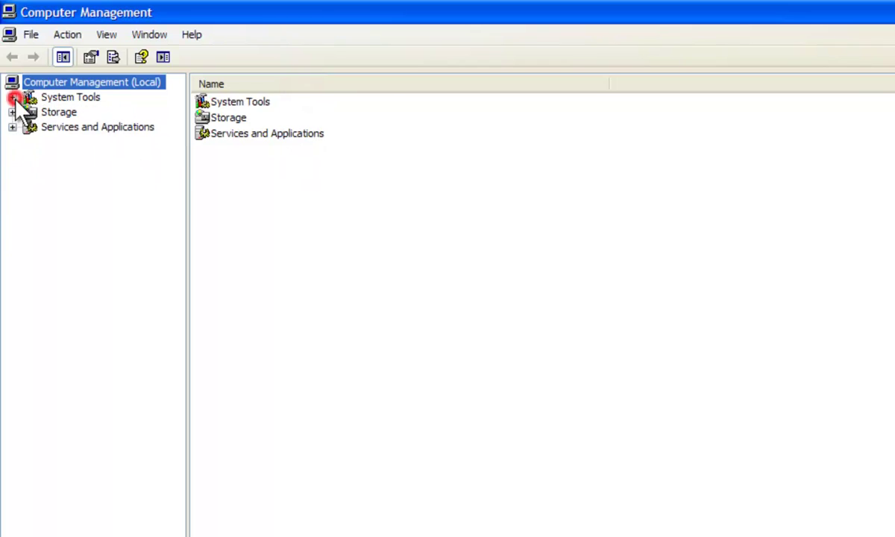
{"action": "left_click", "coordinate": [40, 185]}
{"action": "left_click", "coordinate": [12, 112]}
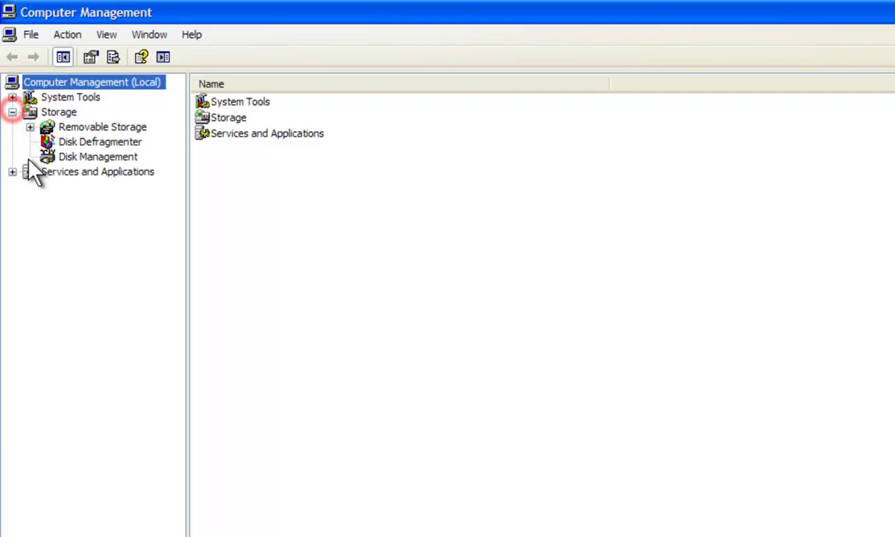
{"action": "left_click", "coordinate": [99, 159]}
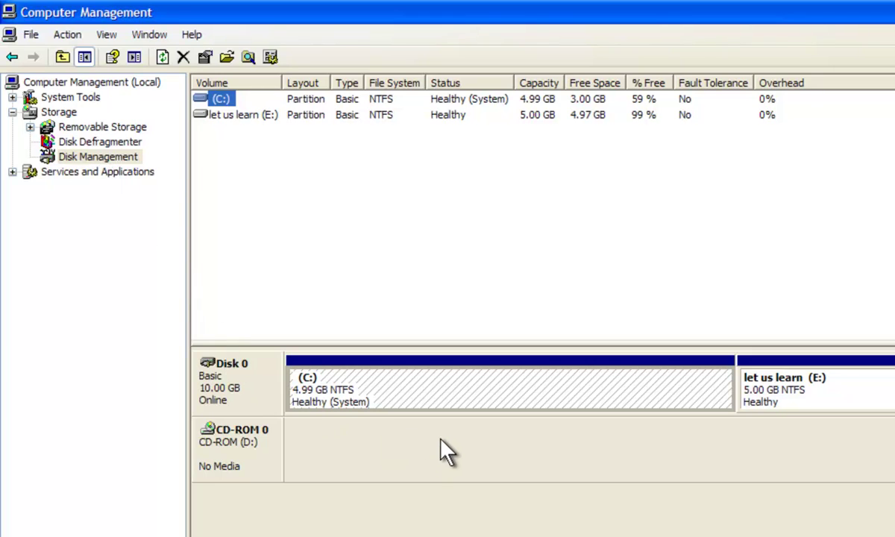
{"action": "left_click", "coordinate": [282, 175]}
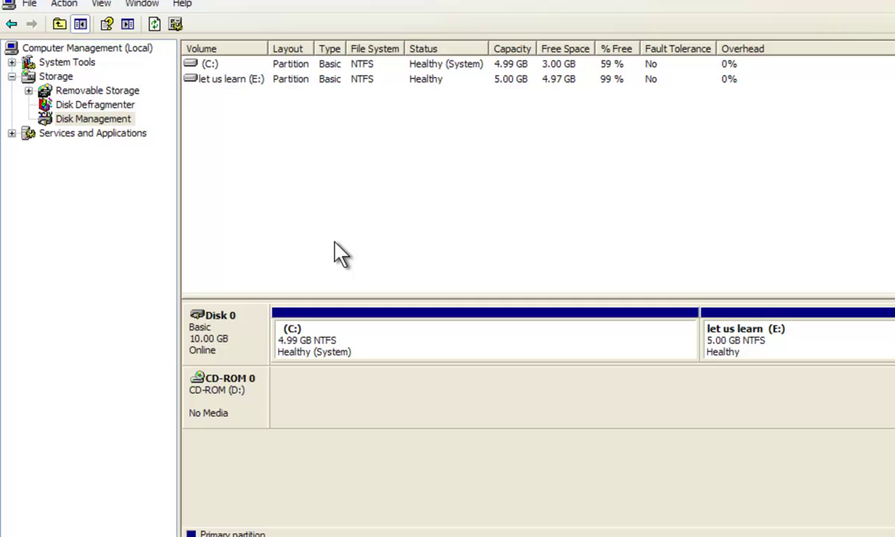
{"action": "left_click", "coordinate": [289, 342]}
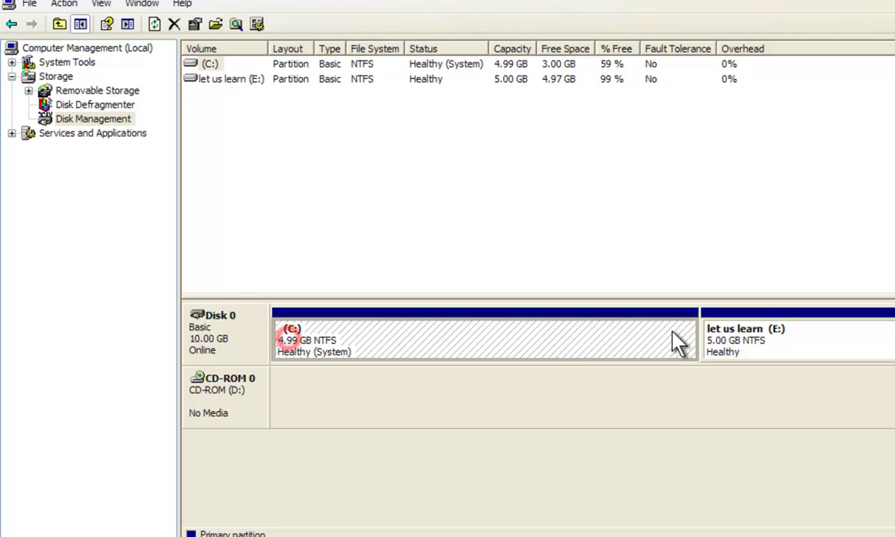
{"action": "left_click", "coordinate": [803, 333]}
{"action": "left_click", "coordinate": [356, 347]}
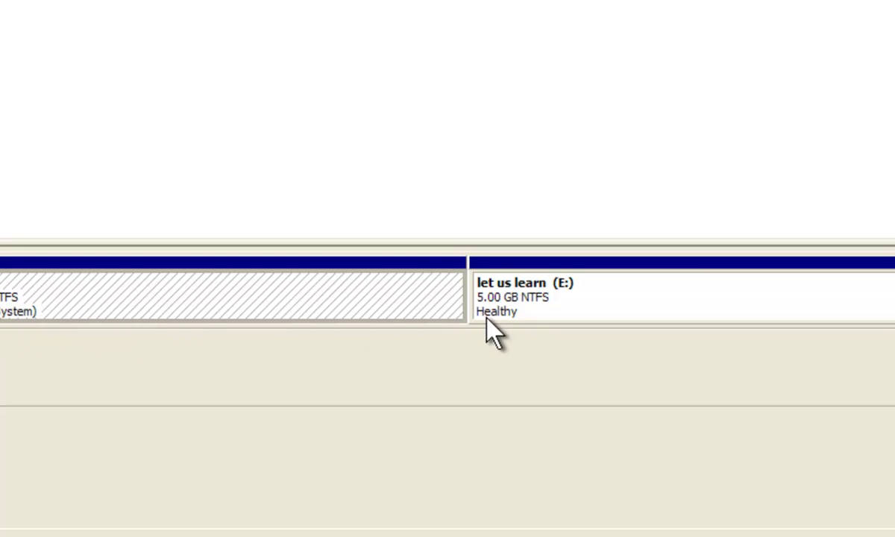
Step: Delete the let us learn (E:) partition, leaving 5.00 GB unallocated on Disk 0
{"action": "right_click", "coordinate": [534, 312]}
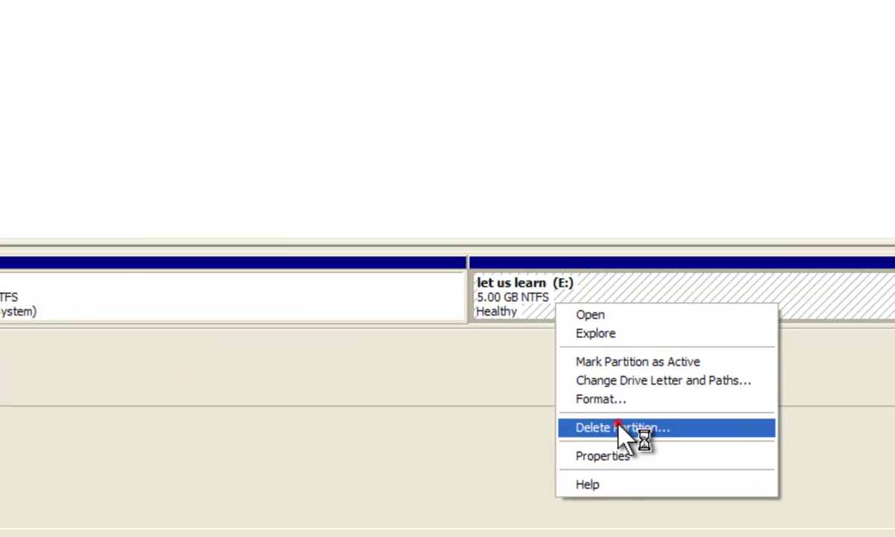
{"action": "left_click", "coordinate": [642, 427]}
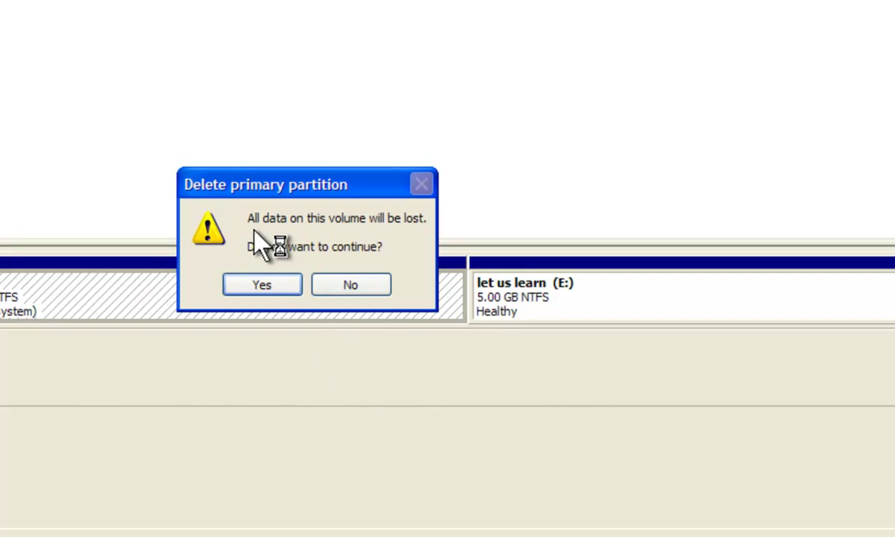
{"action": "left_click", "coordinate": [258, 287]}
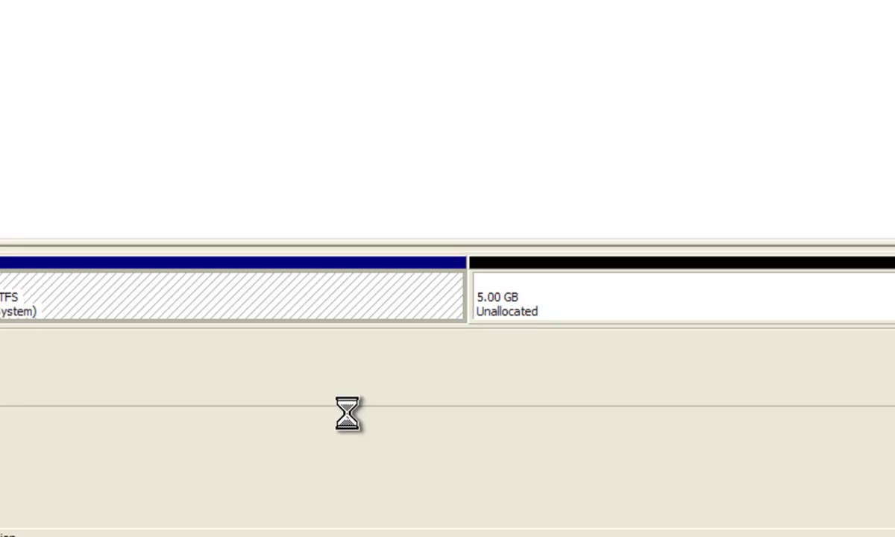
{"action": "left_click", "coordinate": [536, 311]}
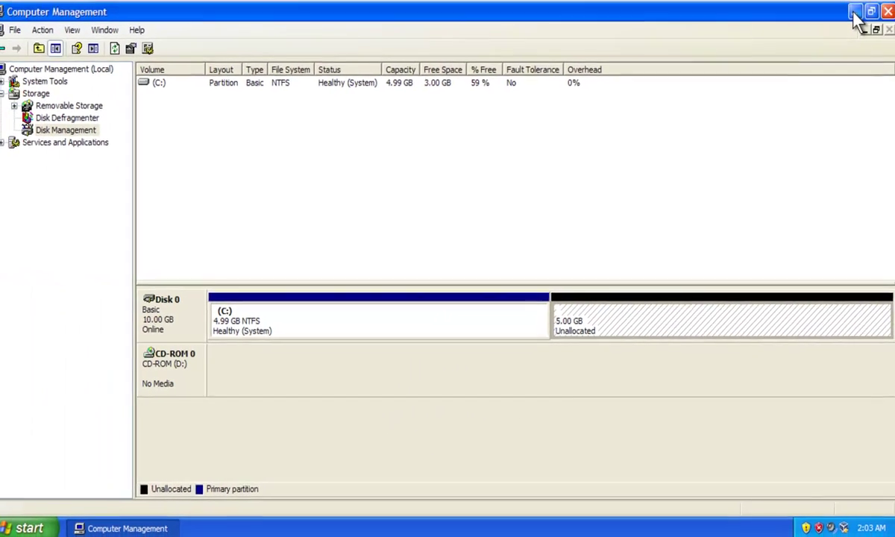
Step: Refresh the desktop and confirm in My Computer that only C: and D: remain
{"action": "left_click", "coordinate": [847, 9]}
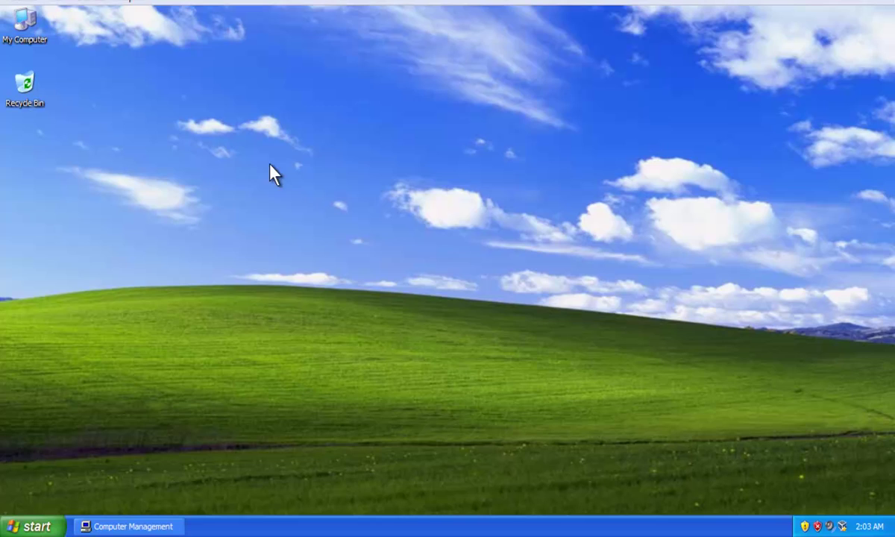
{"action": "right_click", "coordinate": [231, 165]}
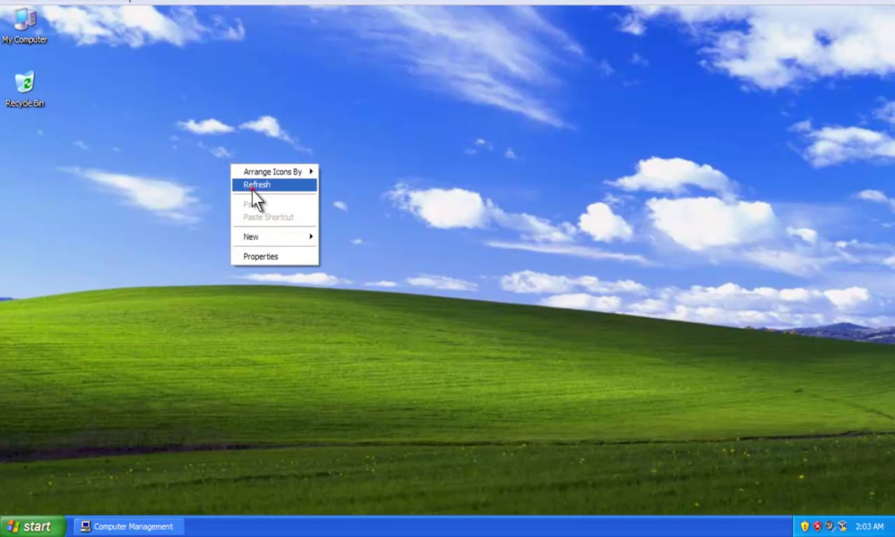
{"action": "left_click", "coordinate": [252, 188]}
{"action": "double_click", "coordinate": [34, 25]}
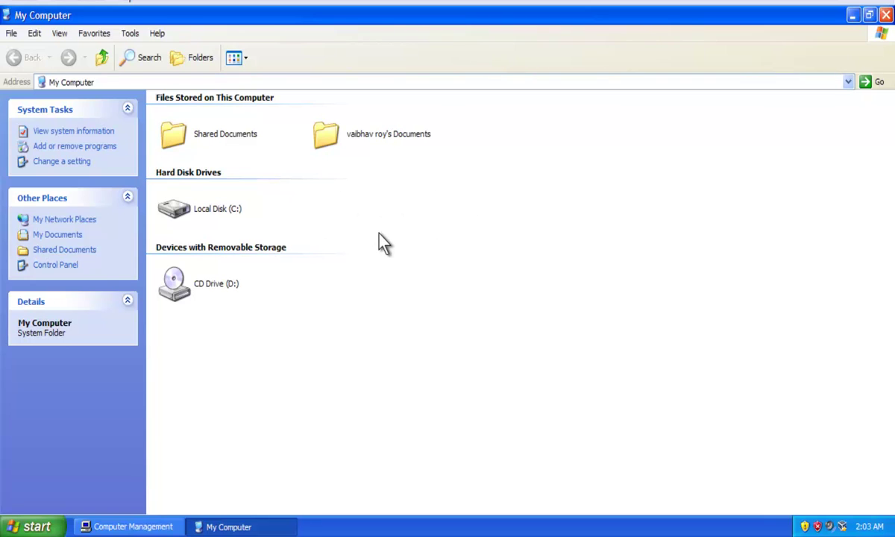
{"action": "left_click", "coordinate": [152, 526]}
Step: Start a new primary partition in the 5.00 GB unallocated space
{"action": "left_click", "coordinate": [444, 394]}
{"action": "left_click", "coordinate": [609, 320]}
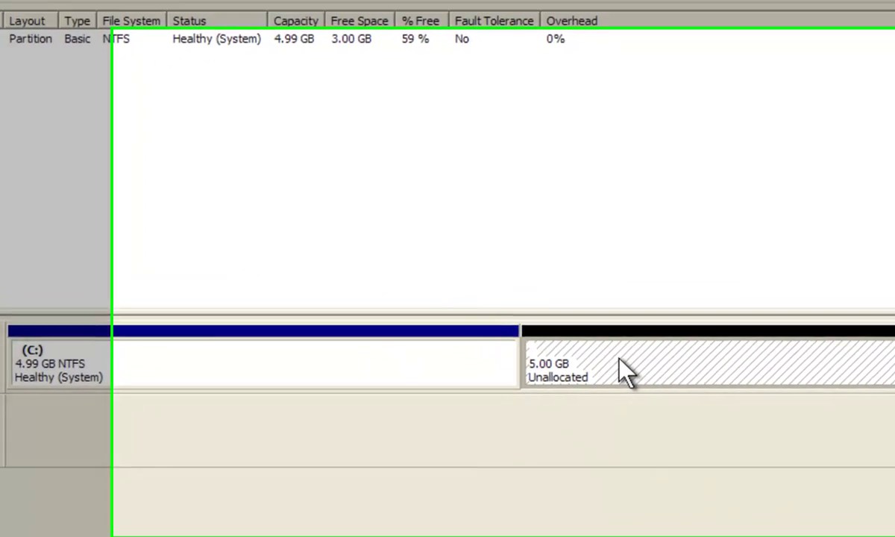
{"action": "left_click", "coordinate": [619, 357]}
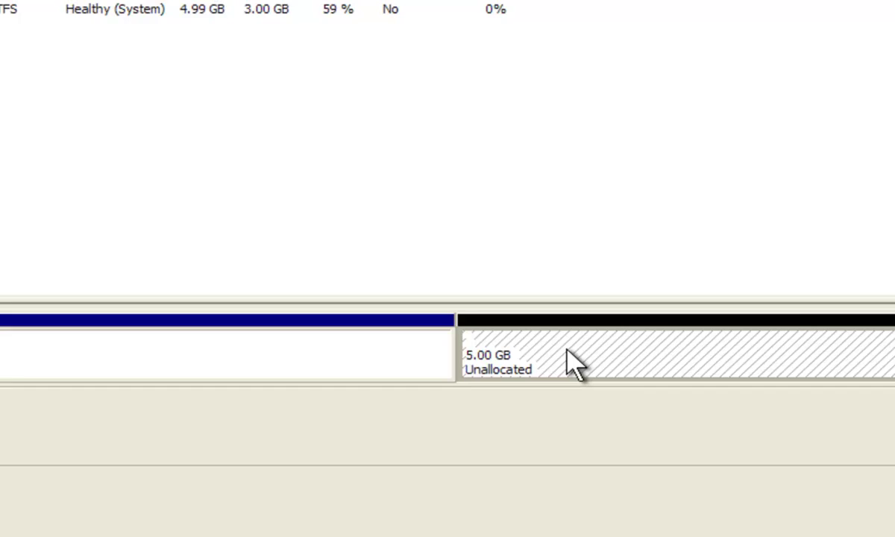
{"action": "left_click", "coordinate": [619, 357]}
{"action": "right_click", "coordinate": [572, 349]}
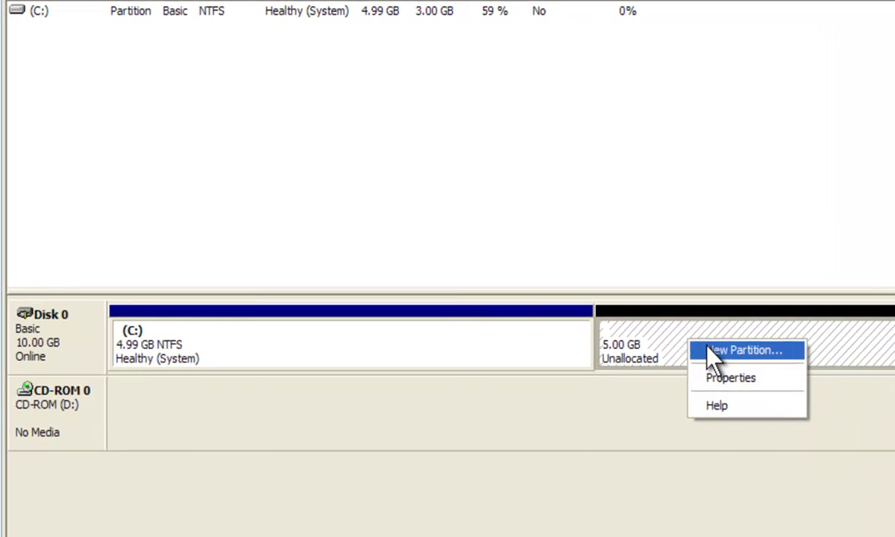
{"action": "left_click", "coordinate": [593, 361]}
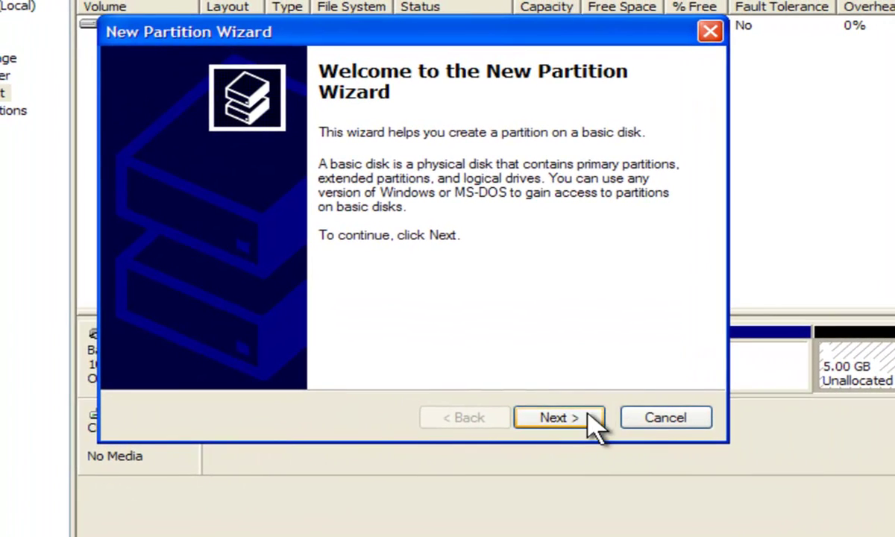
{"action": "left_click", "coordinate": [588, 418]}
{"action": "key", "text": "Down"}
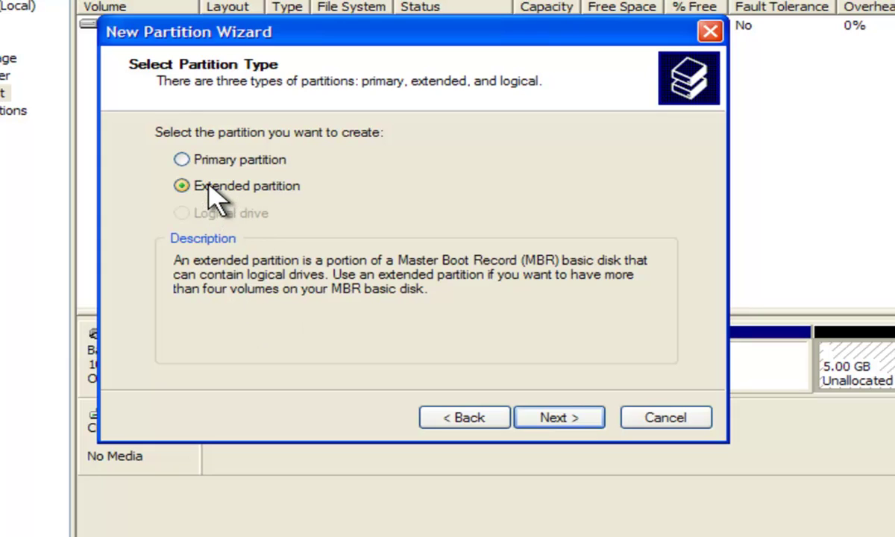
{"action": "left_click", "coordinate": [224, 160]}
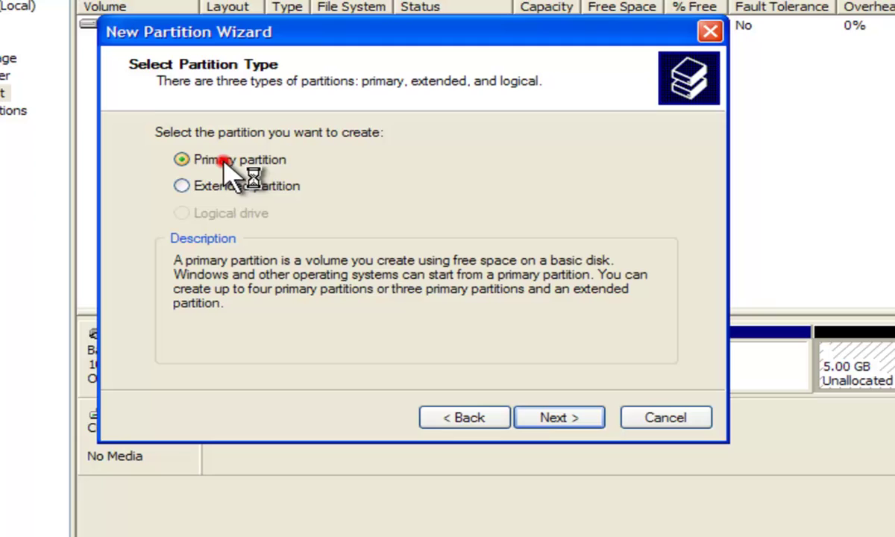
{"action": "left_click", "coordinate": [559, 415]}
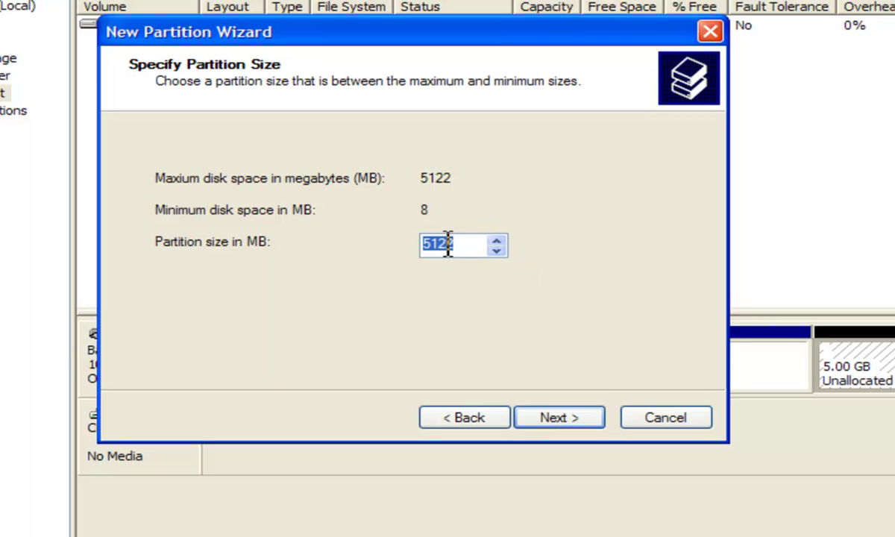
Step: Set the partition size to 2122 MB and keep drive letter E
{"action": "left_click", "coordinate": [440, 247]}
{"action": "type", "text": "2"}
{"action": "left_click", "coordinate": [456, 245]}
{"action": "left_click", "coordinate": [579, 420]}
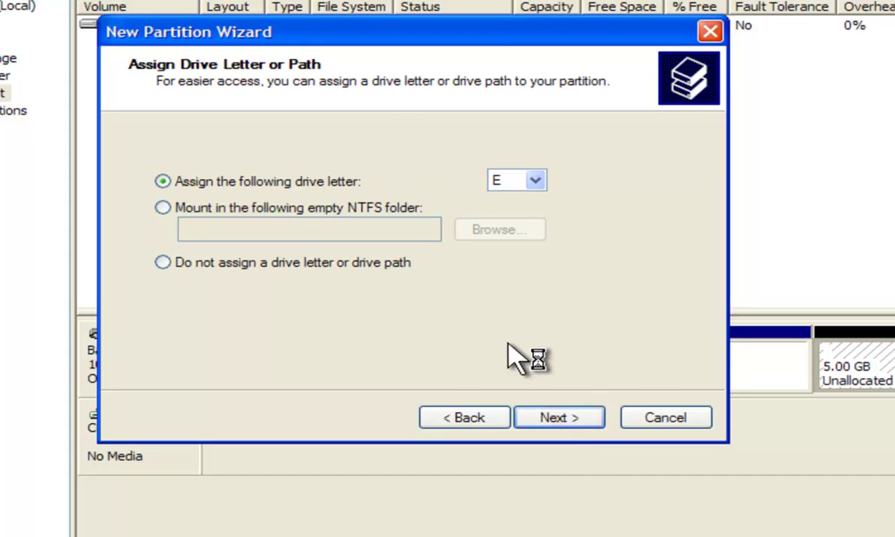
{"action": "left_click", "coordinate": [535, 180]}
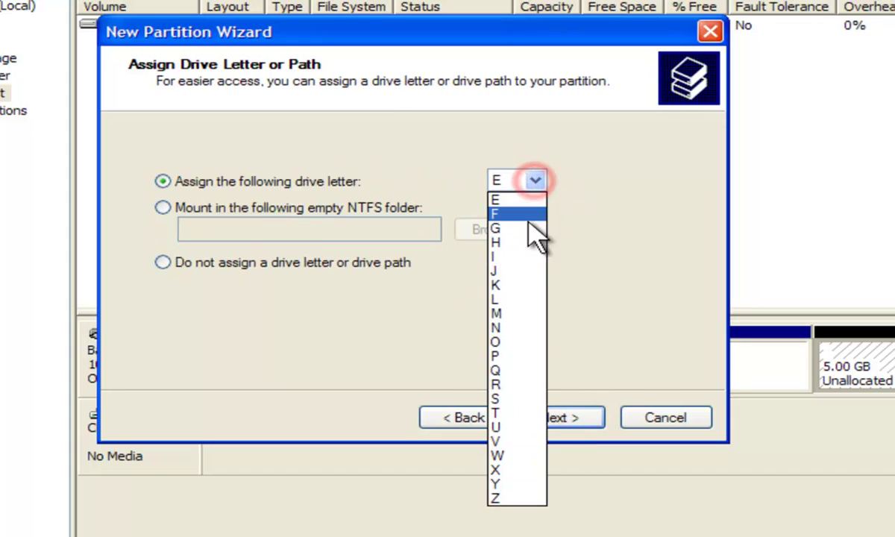
{"action": "left_click", "coordinate": [522, 418]}
{"action": "left_click", "coordinate": [556, 418]}
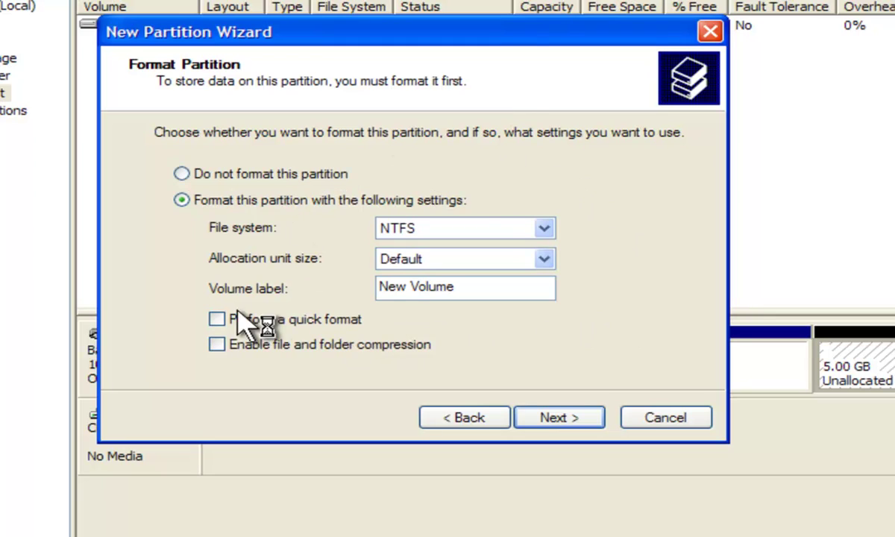
Step: Enable quick NTFS formatting, label the volume vaibhav, and review the summary
{"action": "left_click", "coordinate": [216, 320]}
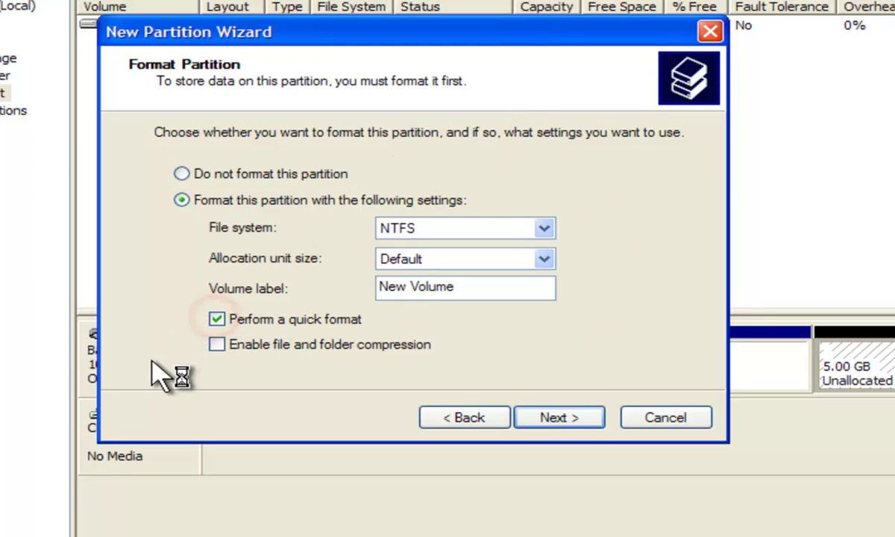
{"action": "left_click_drag", "start_coordinate": [485, 287], "coordinate": [366, 286]}
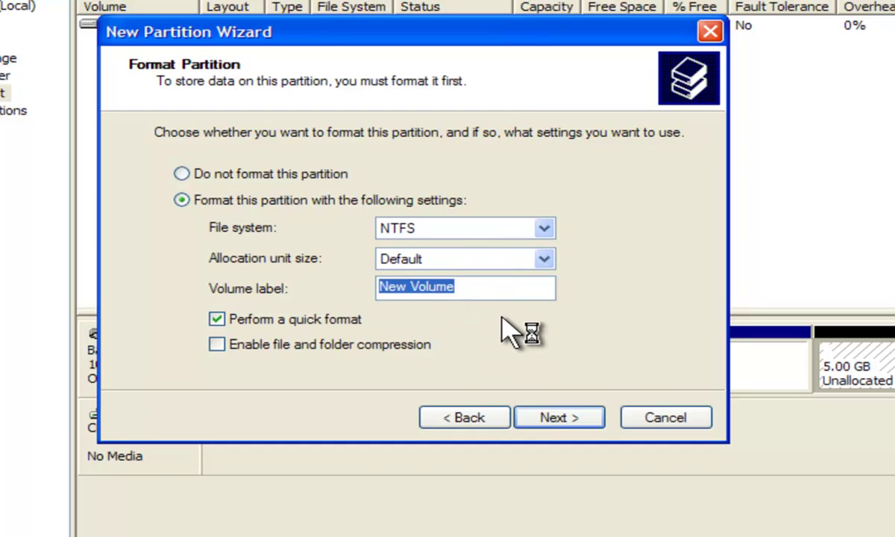
{"action": "type", "text": "vaib"}
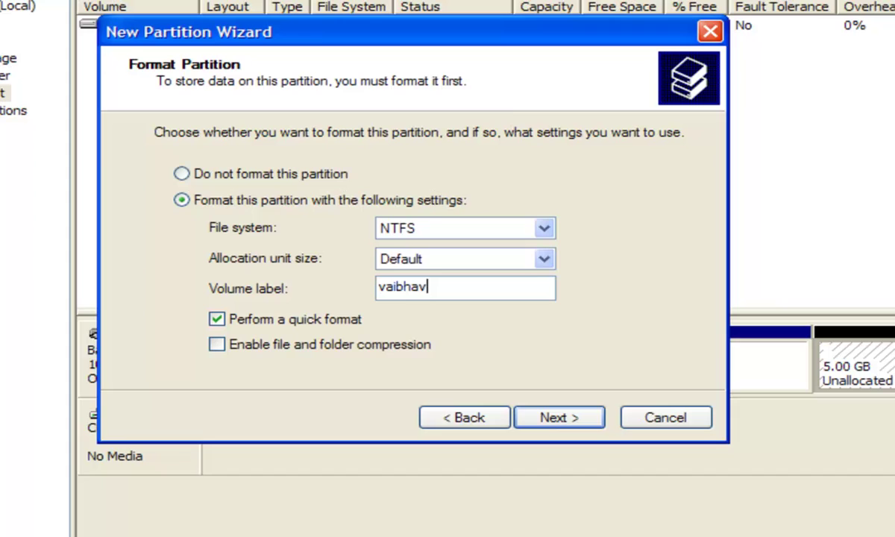
{"action": "type", "text": "hav"}
{"action": "left_click", "coordinate": [568, 417]}
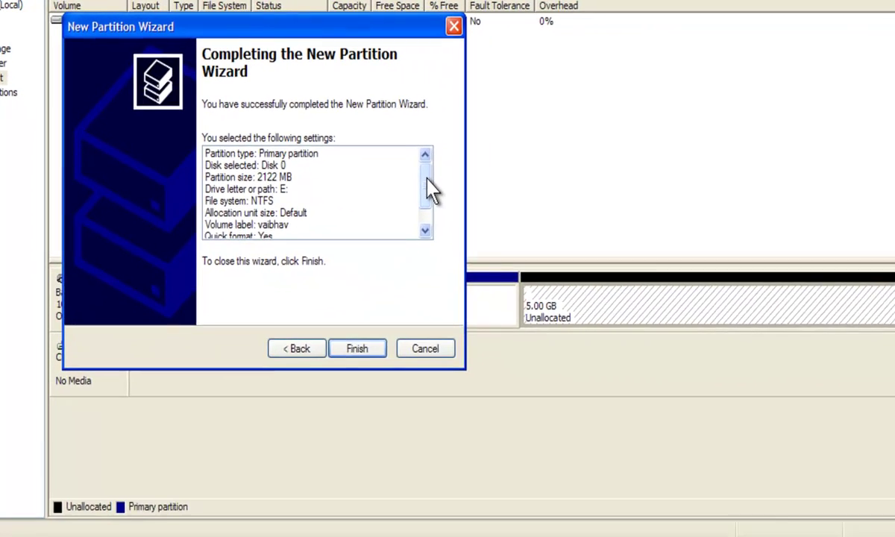
{"action": "left_click_drag", "start_coordinate": [665, 208], "coordinate": [669, 262]}
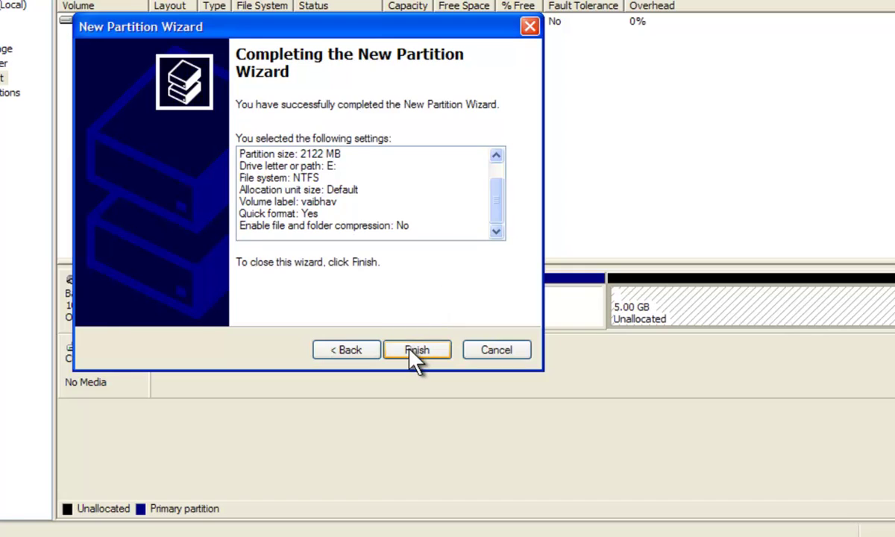
Step: Finish the 2.08 GB vaibhav (E:) partition and select the remaining 2.93 GB unallocated space
{"action": "left_click", "coordinate": [413, 351]}
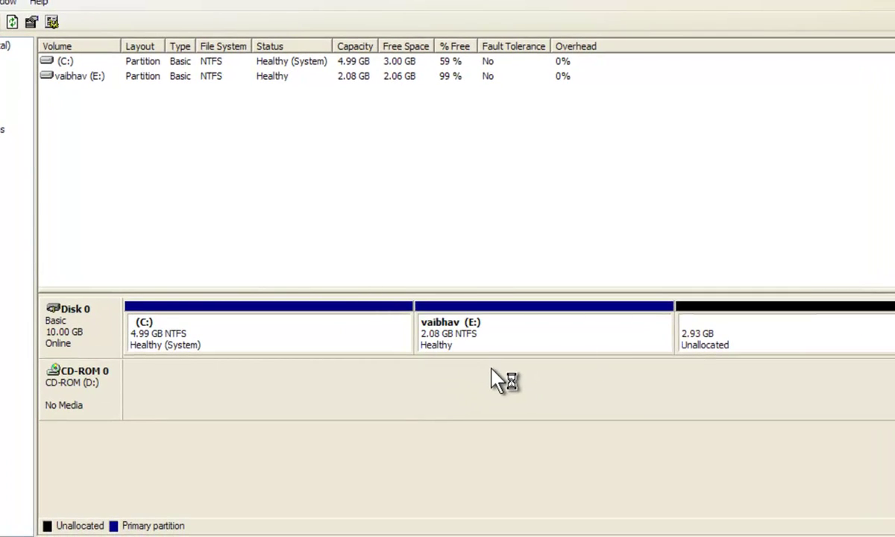
{"action": "left_click", "coordinate": [502, 339]}
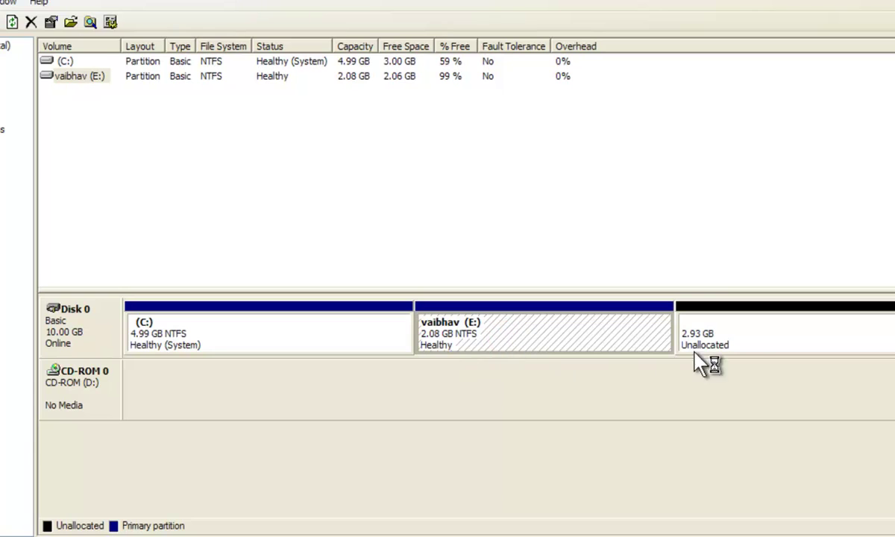
{"action": "left_click", "coordinate": [739, 332]}
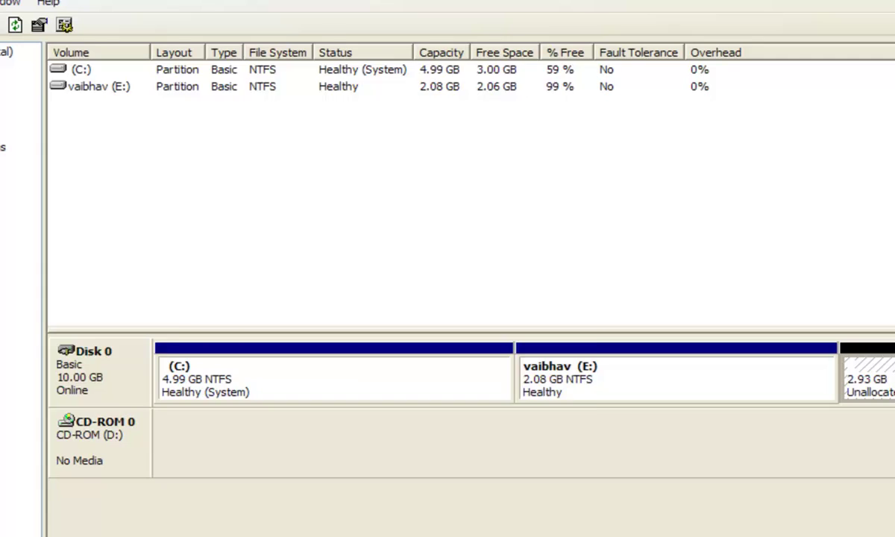
Step: Create a full-size 2.93 GB primary partition as F:, quick-formatted NTFS, labelled Roy
{"action": "left_click", "coordinate": [474, 424]}
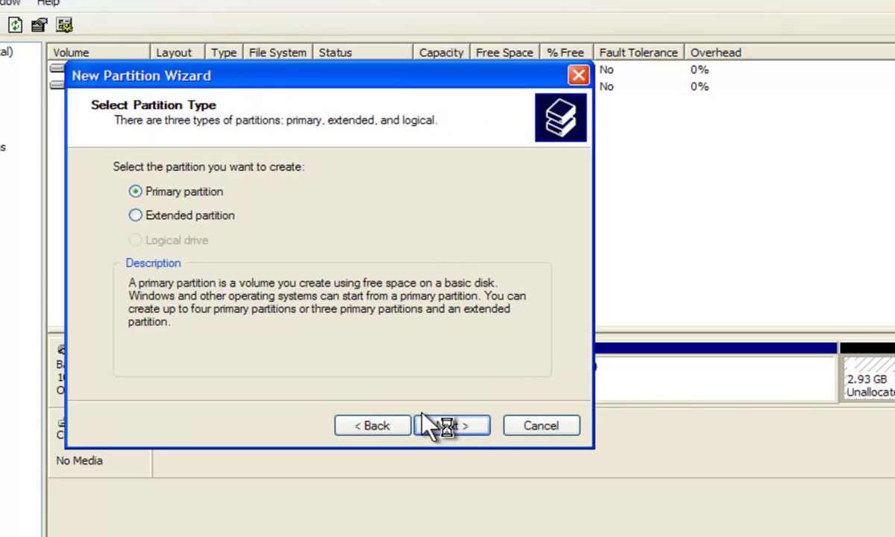
{"action": "left_click", "coordinate": [437, 424]}
{"action": "left_click", "coordinate": [437, 424]}
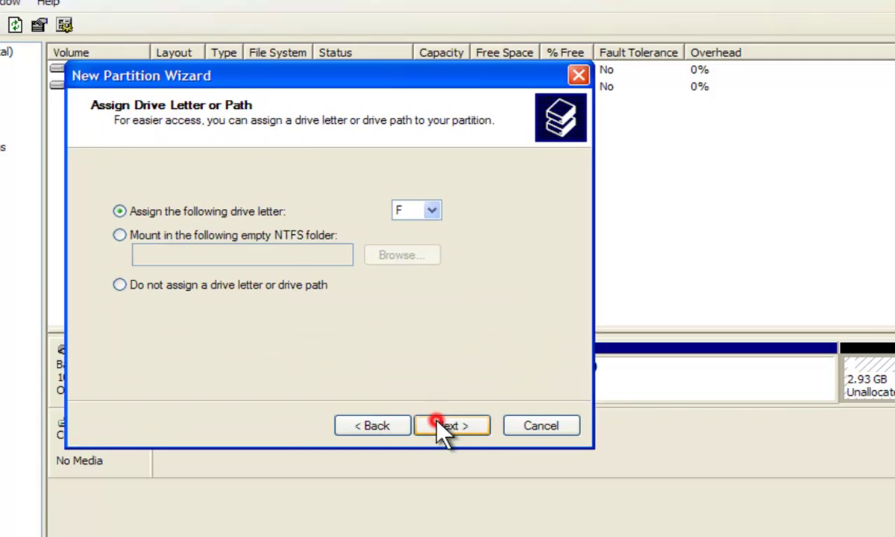
{"action": "left_click", "coordinate": [438, 424]}
{"action": "left_click", "coordinate": [436, 426]}
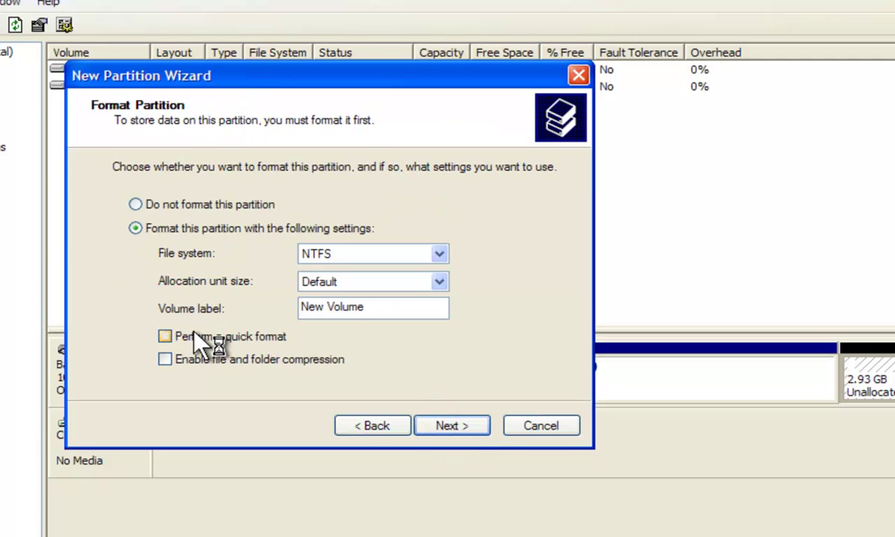
{"action": "left_click", "coordinate": [192, 332]}
{"action": "left_click_drag", "start_coordinate": [380, 310], "coordinate": [298, 313]}
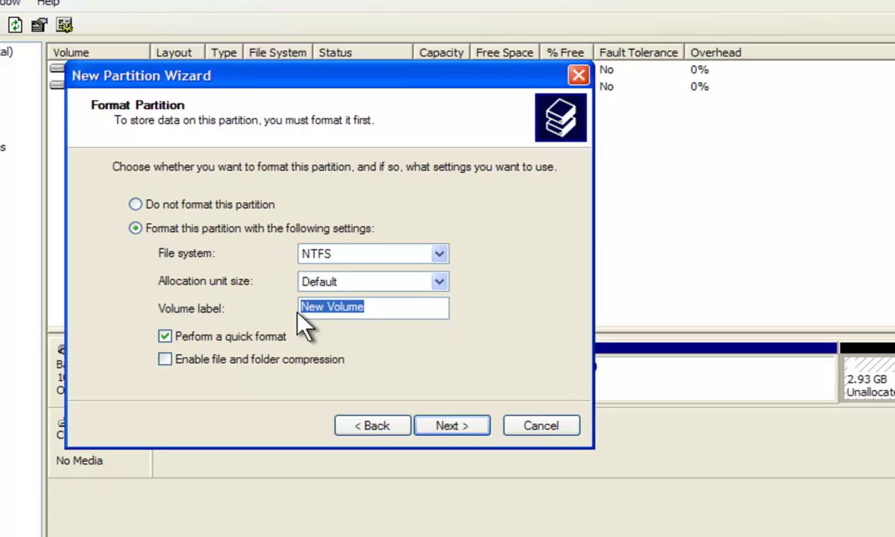
{"action": "type", "text": "Roy"}
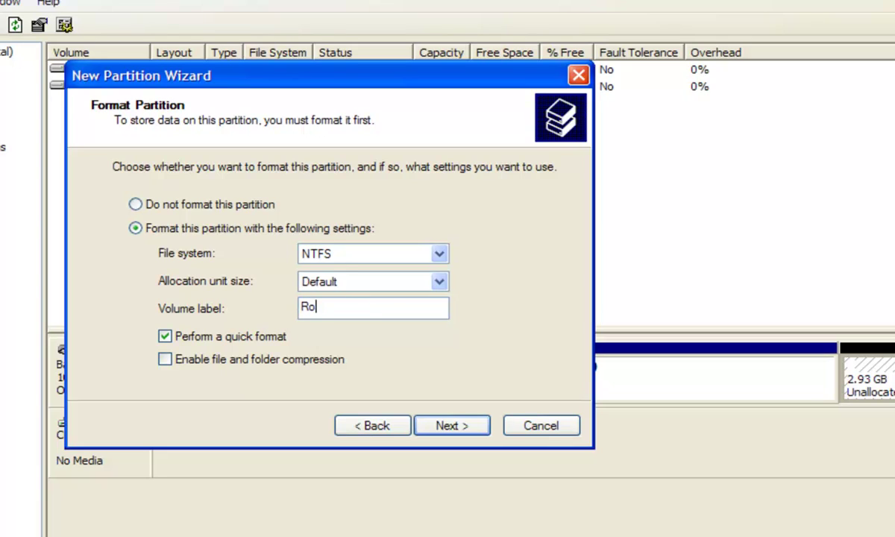
{"action": "left_click", "coordinate": [452, 427]}
{"action": "left_click_drag", "start_coordinate": [546, 243], "coordinate": [548, 287]}
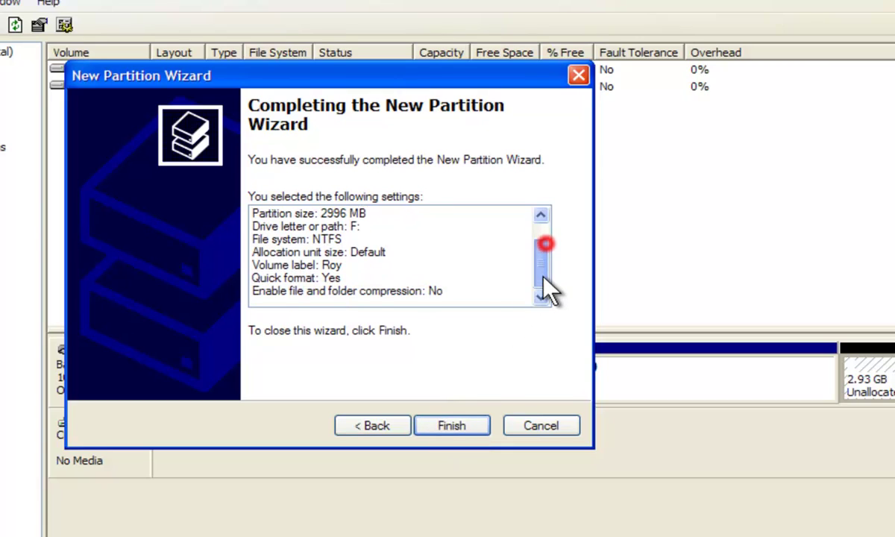
{"action": "left_click", "coordinate": [453, 426]}
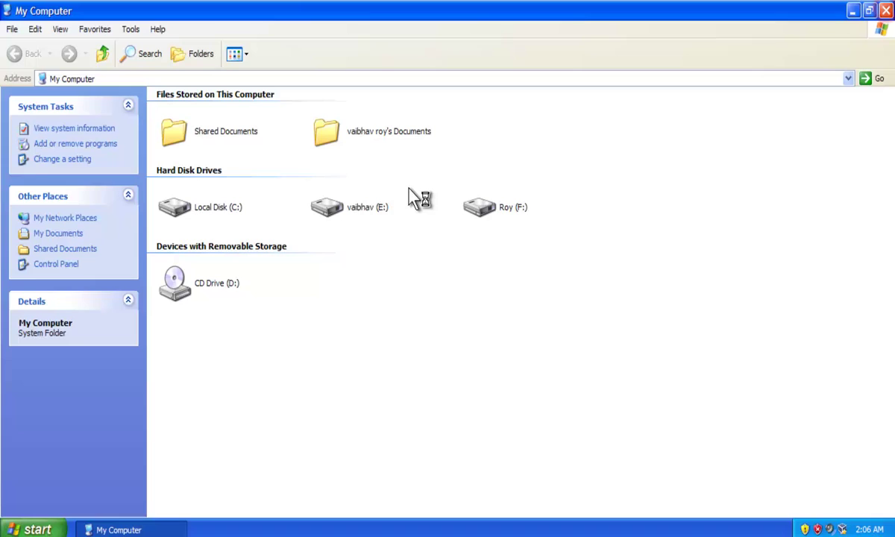
Step: Check in My Computer that vaibhav (E:) and Roy (F:) appear beside Local Disk (C:)
{"action": "left_click", "coordinate": [351, 278]}
{"action": "left_click_drag", "start_coordinate": [575, 178], "coordinate": [316, 248]}
{"action": "left_click", "coordinate": [396, 280]}
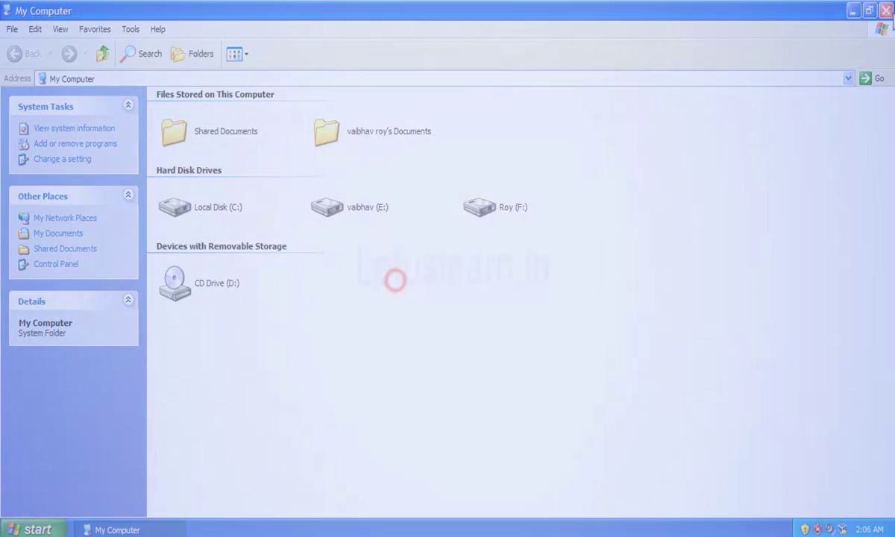